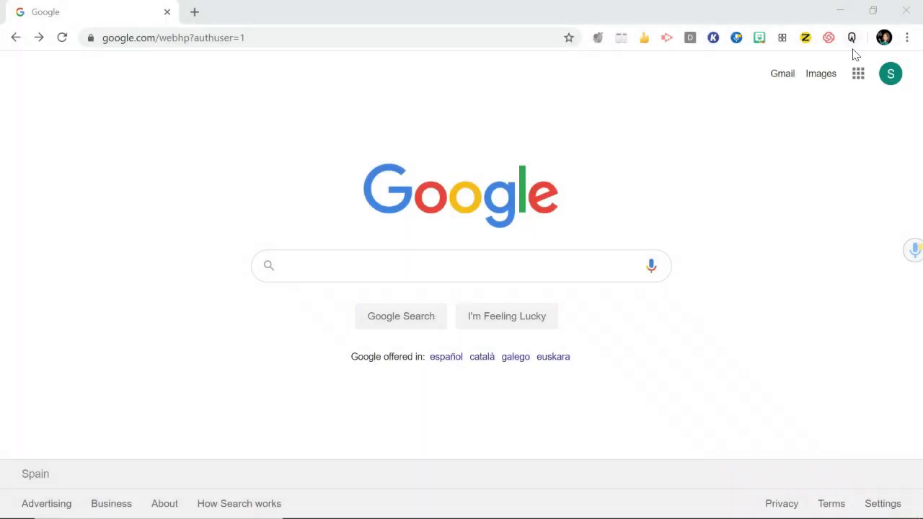
- Launch Jamboard from the Google apps grid in Chrome
left_click(858, 79)
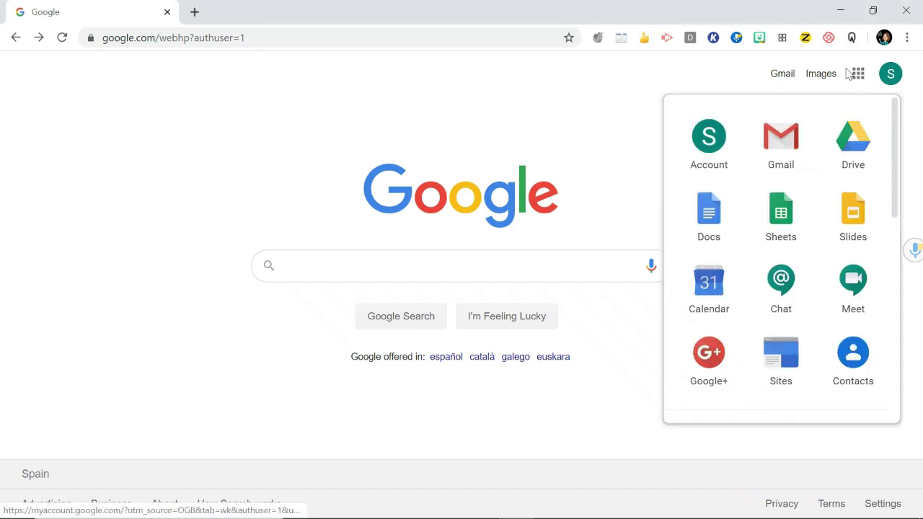
scroll(781, 211, "down", 5)
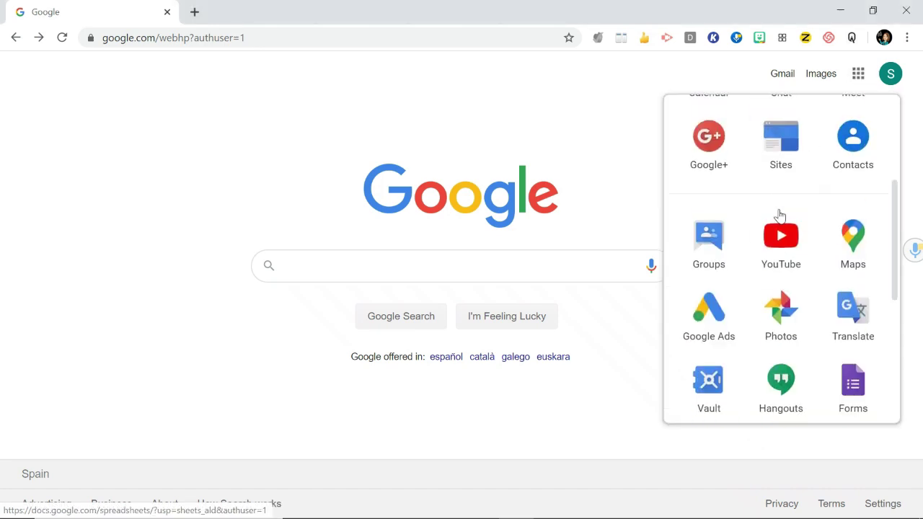
scroll(783, 211, "down", 1)
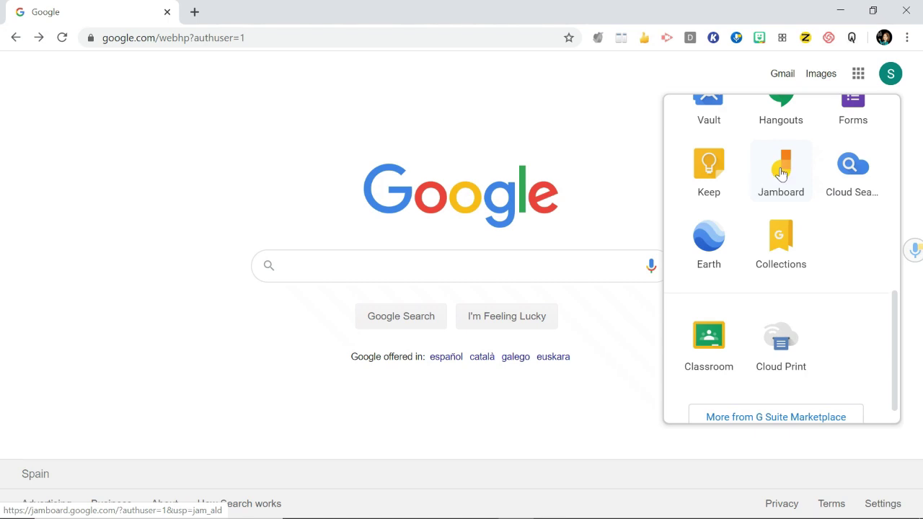
left_click(780, 172)
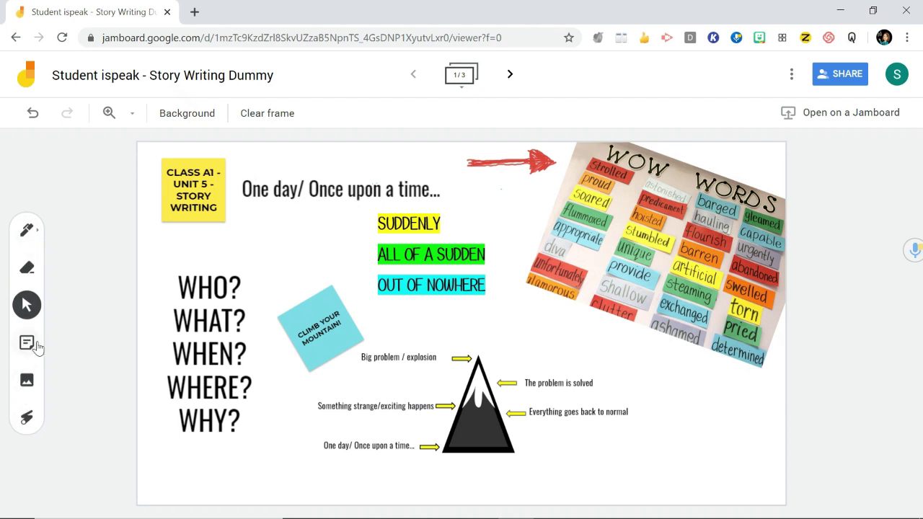
left_click(28, 388)
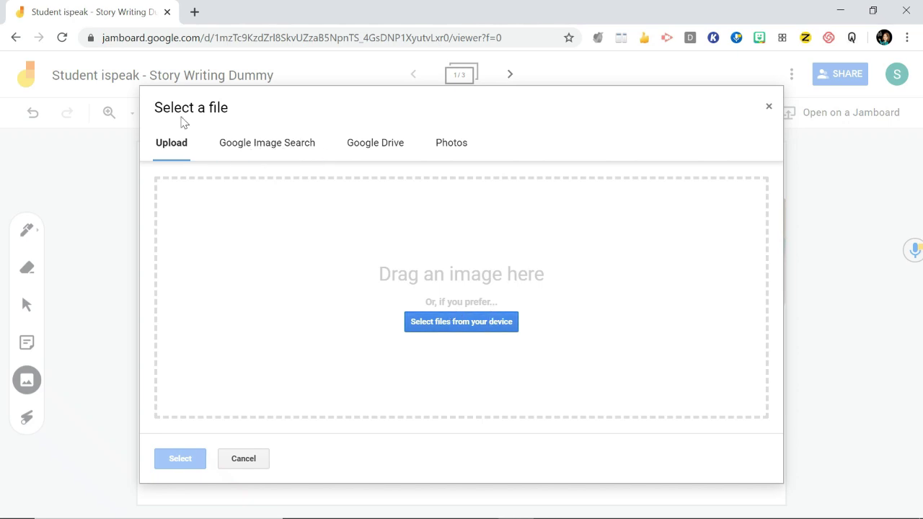
left_click(272, 151)
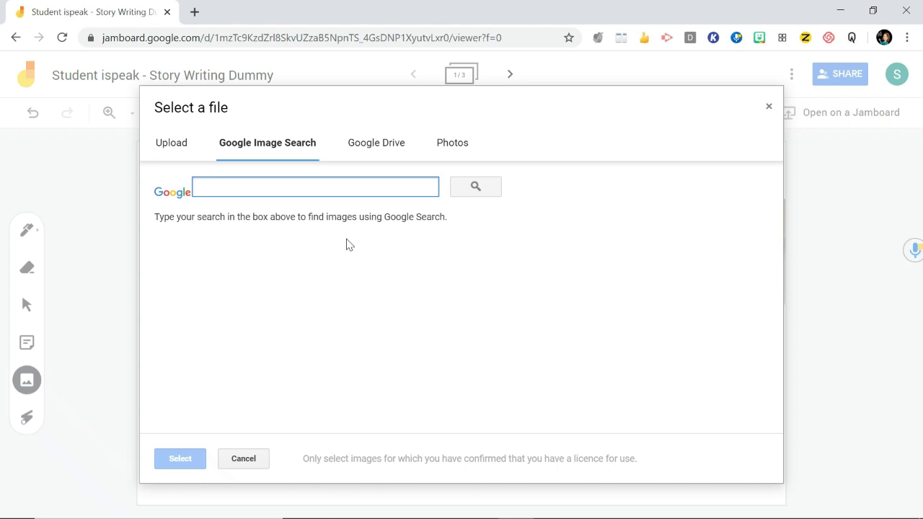
left_click(372, 148)
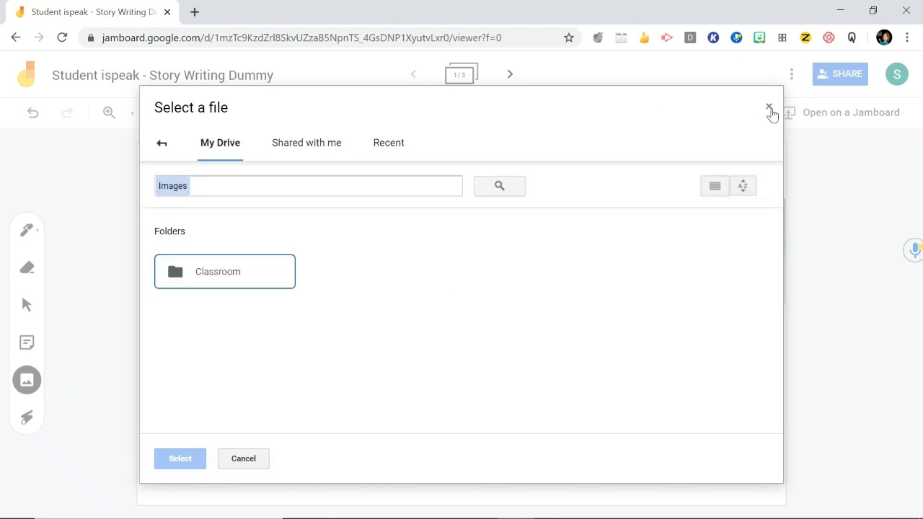
left_click(768, 107)
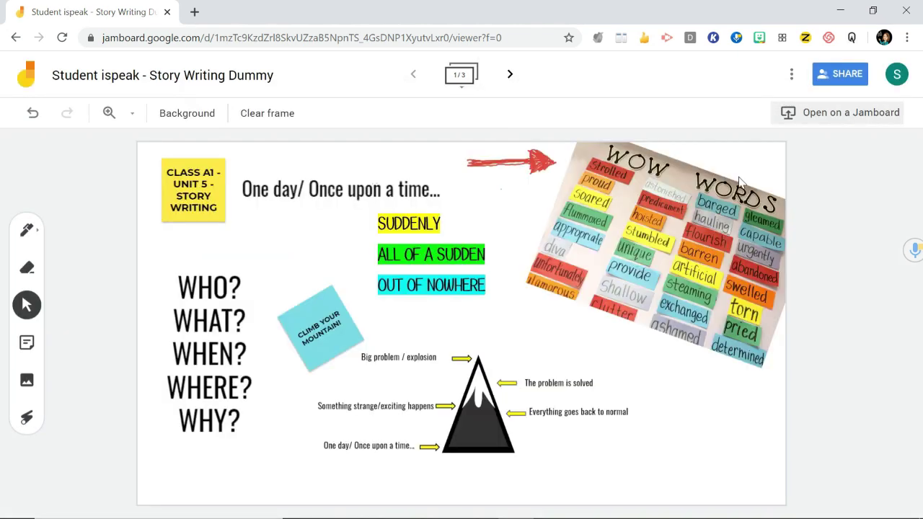
left_click(217, 316)
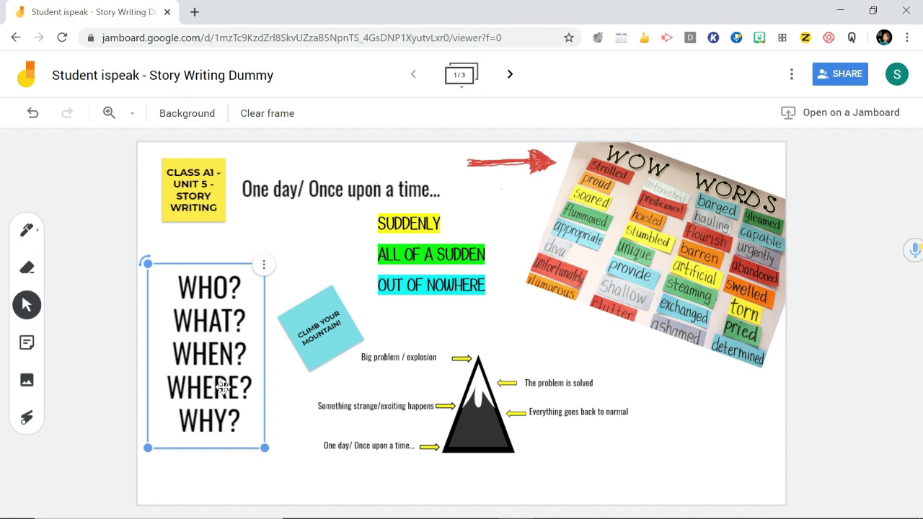
left_click(281, 422)
left_click(166, 328)
left_click(276, 412)
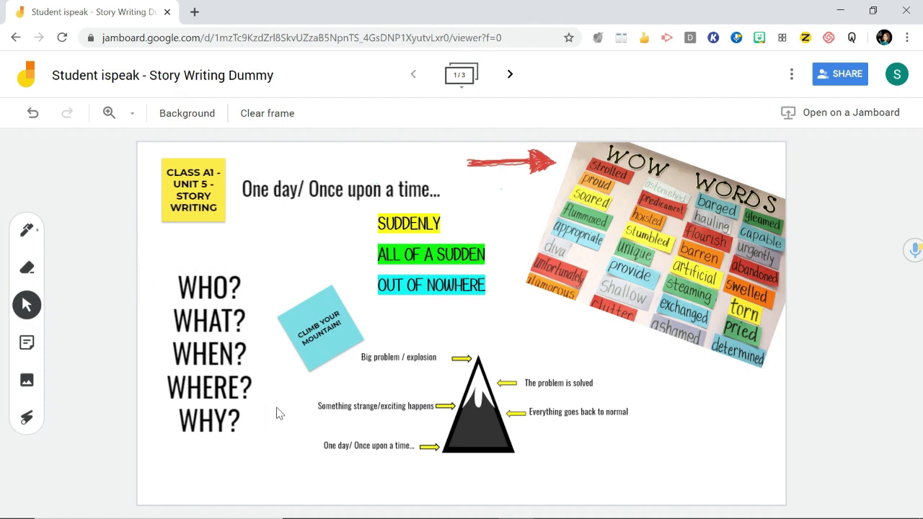
left_click(28, 236)
left_click(28, 236)
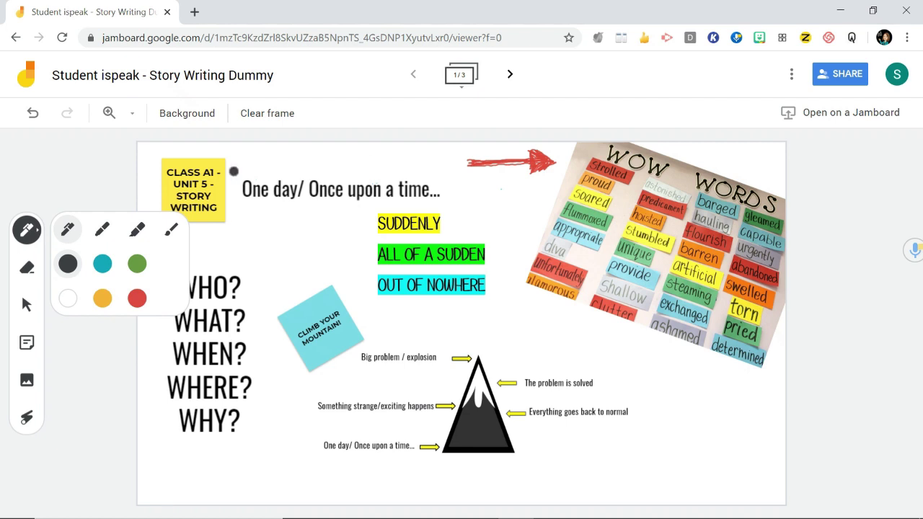
mouse_move(236, 220)
left_mouse_down()
mouse_move(247, 249)
mouse_move(260, 233)
mouse_move(268, 244)
mouse_move(254, 264)
mouse_move(284, 226)
mouse_move(301, 261)
mouse_move(270, 242)
mouse_move(214, 240)
mouse_move(251, 261)
mouse_move(316, 256)
left_mouse_up()
left_click(27, 268)
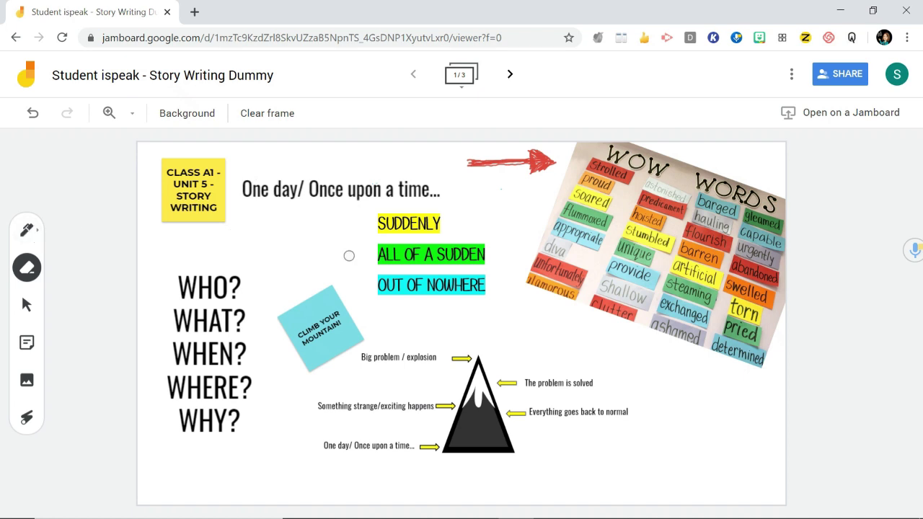
- Add a pink sticky note reading 'Wow words are interesting adjectives/verb/adverbs'
left_click(27, 344)
left_click(564, 205)
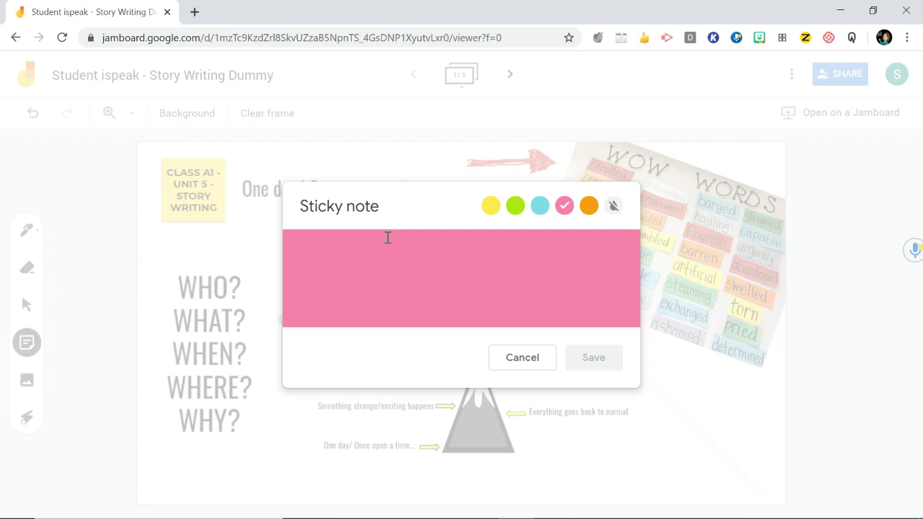
type("Wow words are interesting words the")
key("BackSpace")
key("BackSpace")
key("BackSpace")
key("BackSpace")
key("BackSpace")
key("BackSpace")
key("BackSpace")
key("BackSpace")
key("BackSpace")
key("BackSpace")
key("BackSpace")
key("BackSpace")
type("ng adjectives/verb/adverbs")
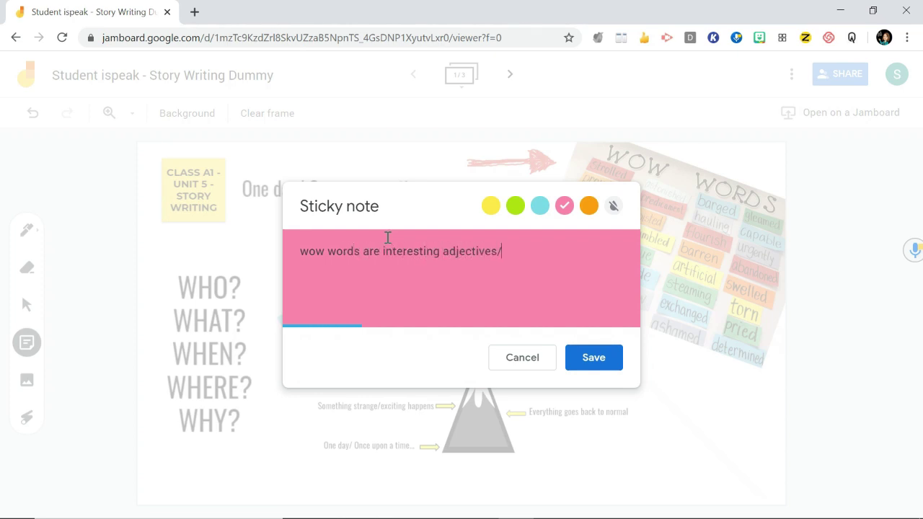
left_click(590, 357)
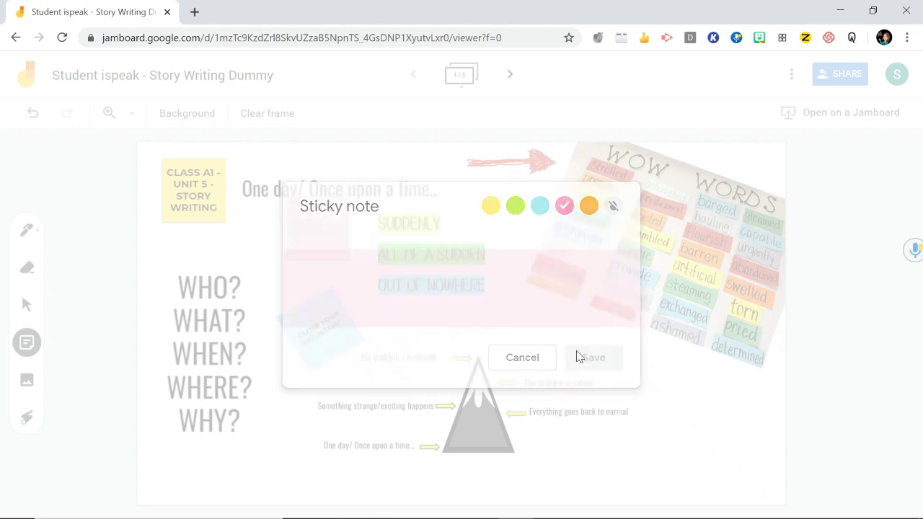
- Discard the extra blank note and move the pink note onto the WOW WORDS image
left_click(522, 358)
left_click(243, 160)
left_click_drag(243, 161, 751, 378)
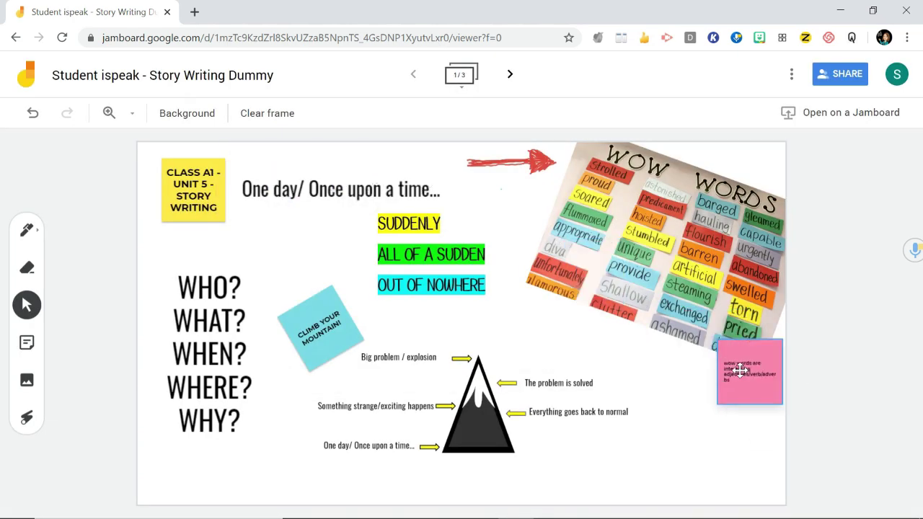
left_click(704, 457)
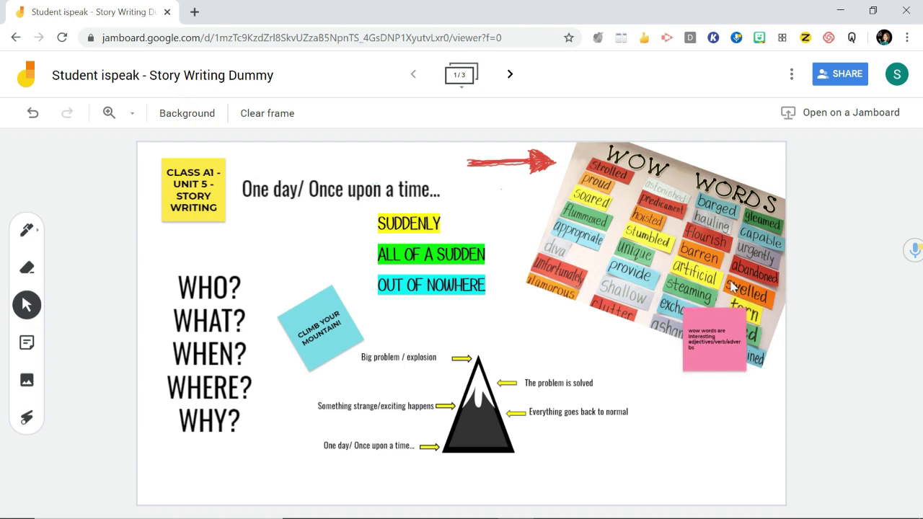
left_click(27, 417)
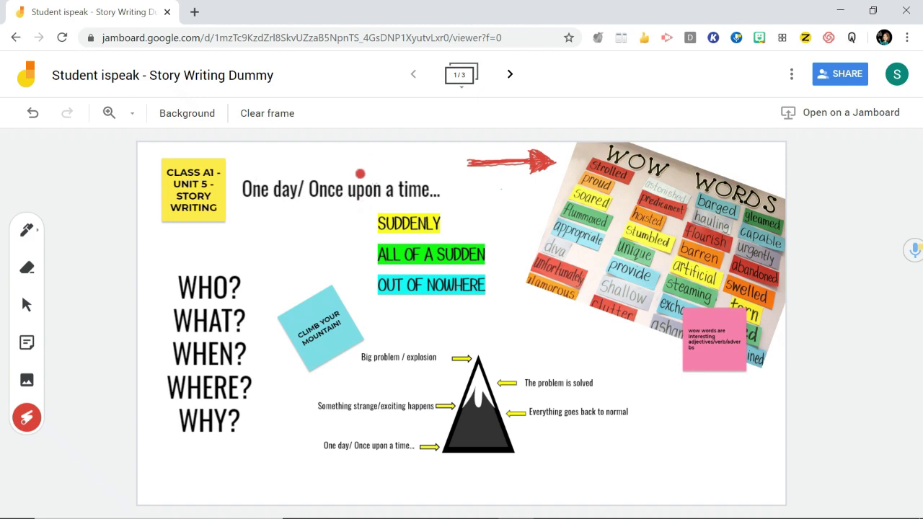
mouse_move(360, 174)
left_mouse_down()
mouse_move(319, 163)
mouse_move(378, 246)
mouse_move(395, 145)
mouse_move(287, 175)
left_mouse_up()
mouse_move(424, 209)
left_mouse_down()
mouse_move(443, 336)
mouse_move(427, 193)
left_mouse_up()
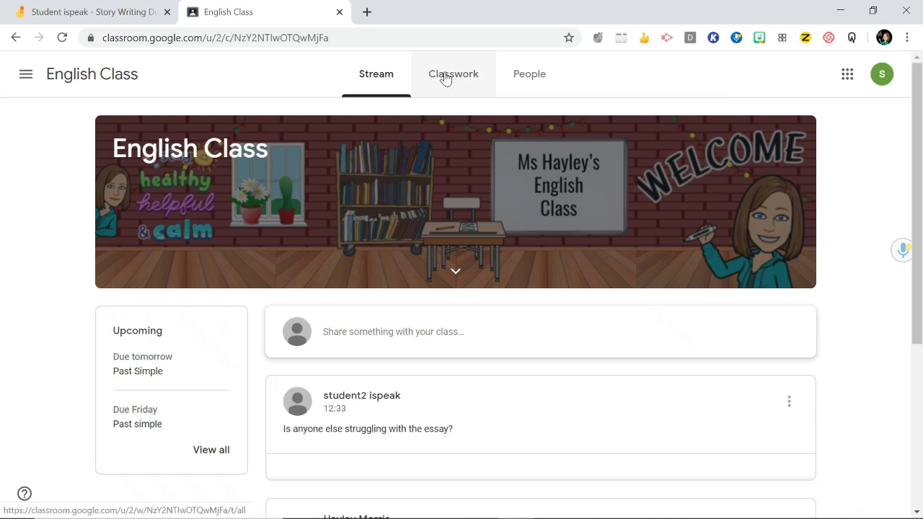
- Open the Future Forms assignment details from the English Class's Classwork, View your work
left_click(444, 76)
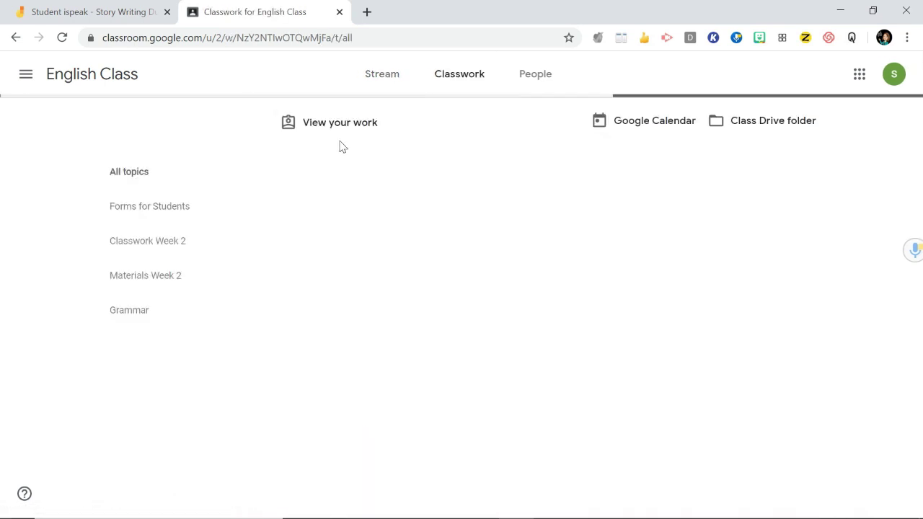
left_click(329, 127)
scroll(447, 321, "down", 2)
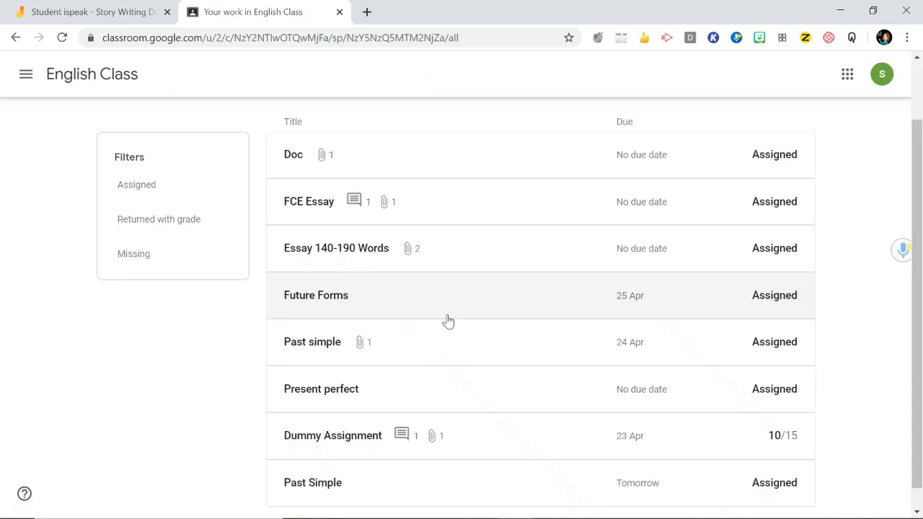
left_click(447, 317)
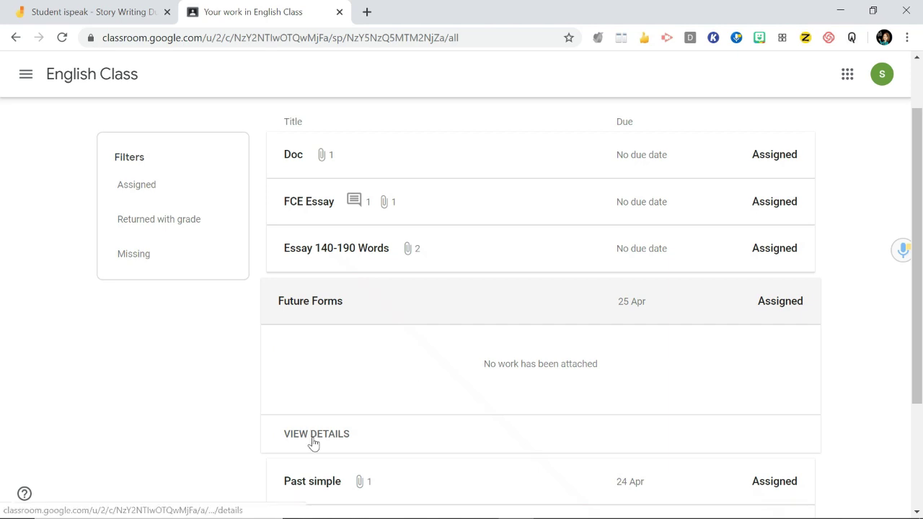
left_click(313, 436)
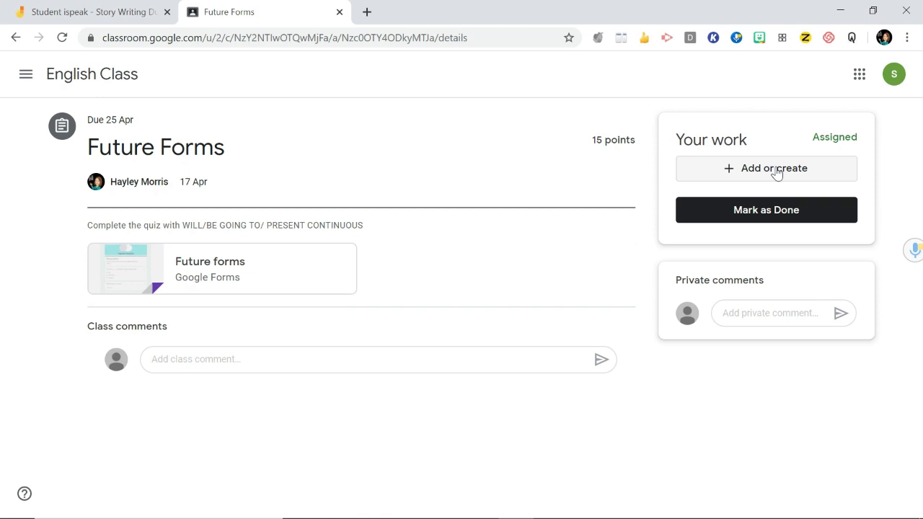
- Attach the Story Writing Dummy jam from Google Drive and hand in Future Forms
left_click(776, 183)
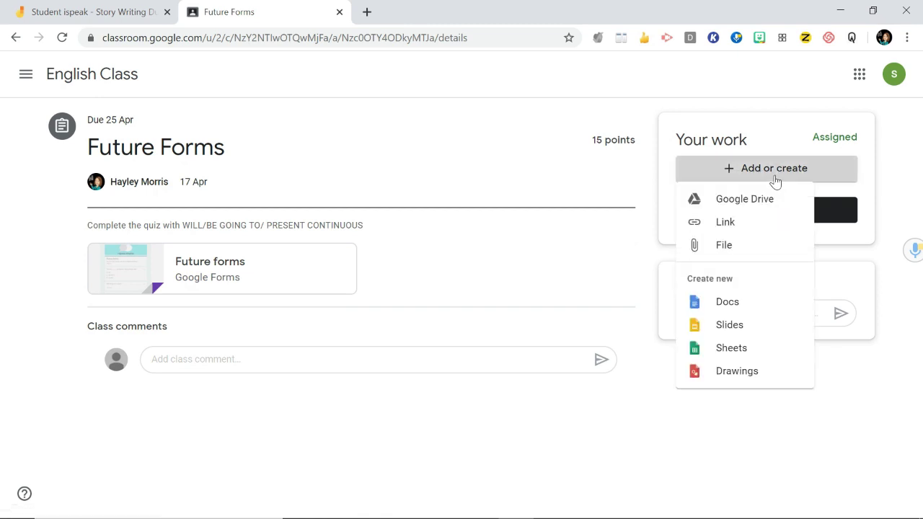
left_click(733, 207)
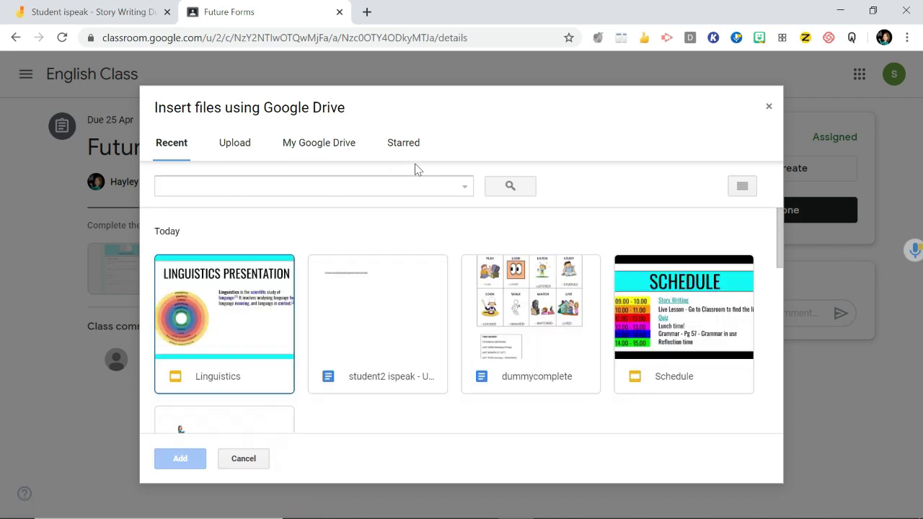
scroll(518, 217, "down", 3)
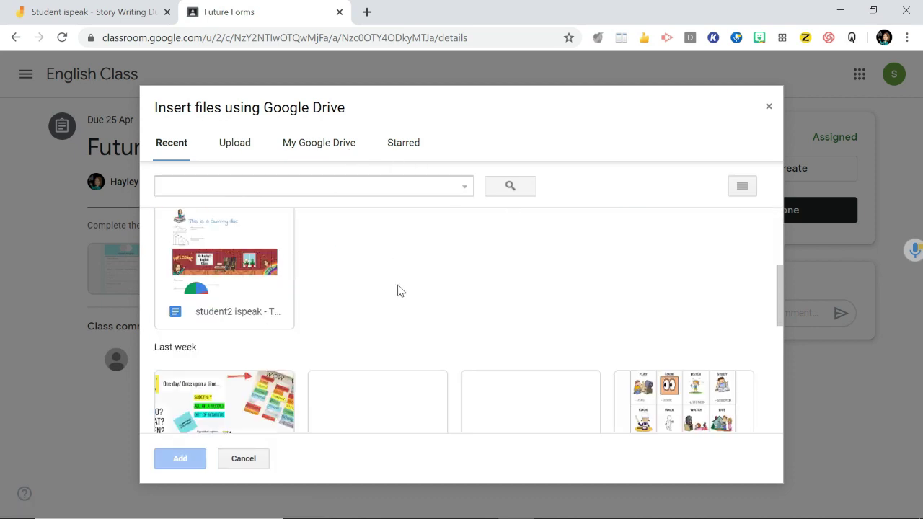
scroll(389, 288, "down", 3)
scroll(217, 328, "up", 2)
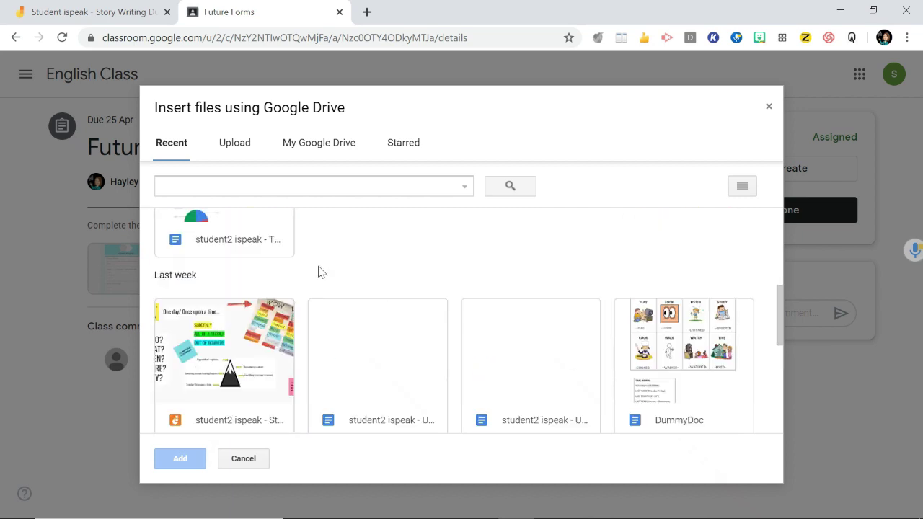
scroll(216, 328, "down", 1)
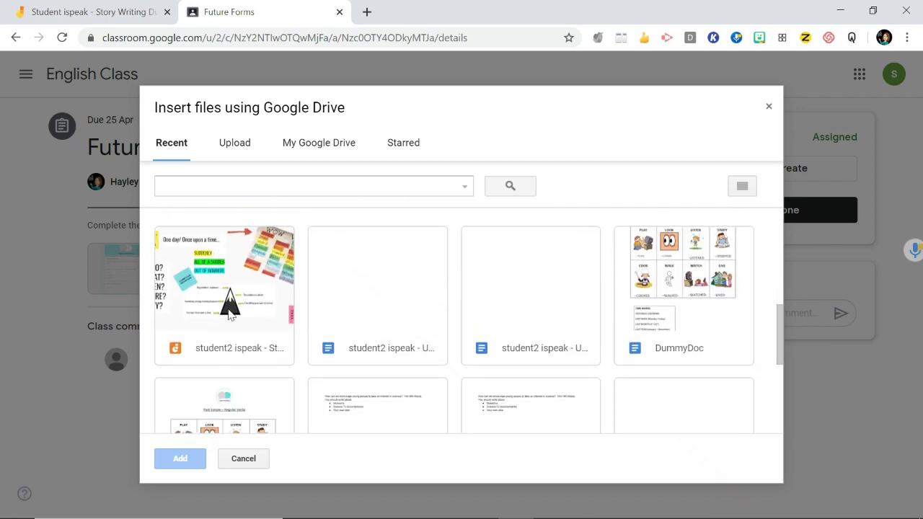
left_click(232, 317)
left_click(180, 458)
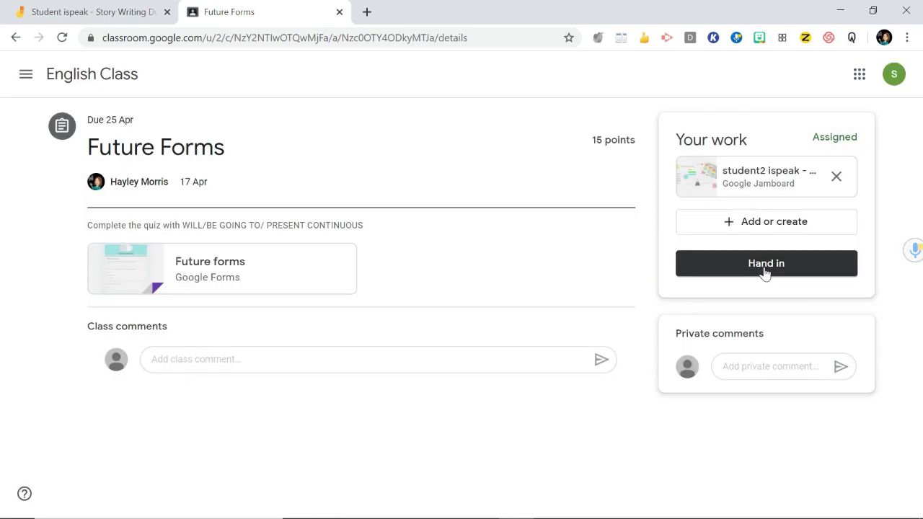
left_click(764, 267)
left_click(563, 342)
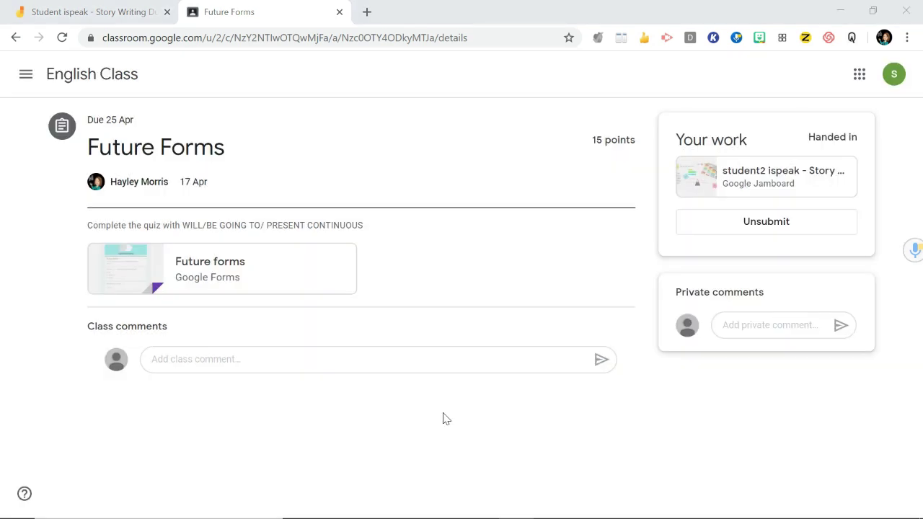
- Switch back to the Jamboard tab showing the story board
key("ctrl+shift+Tab")
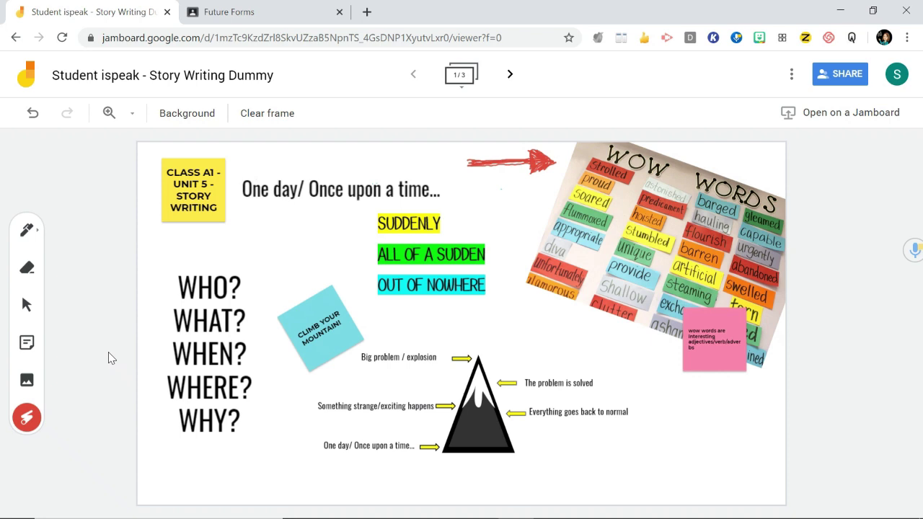